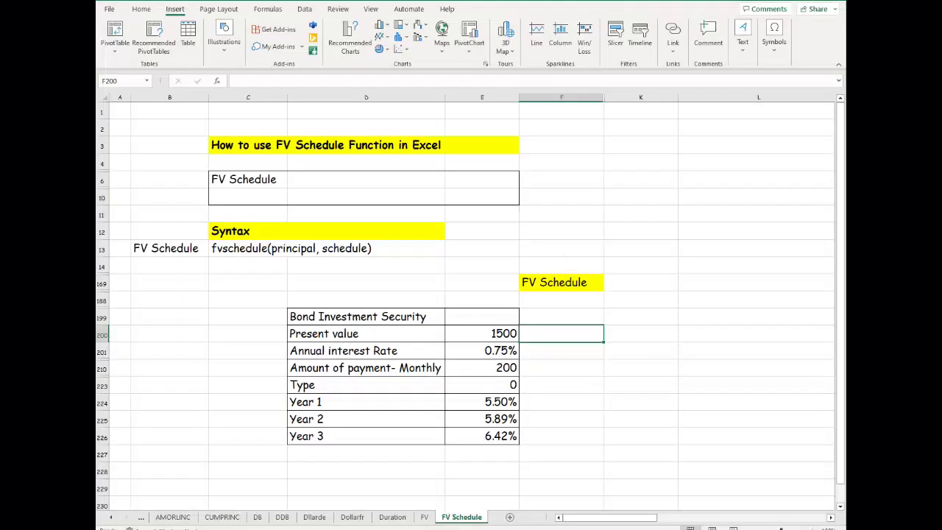
- Remove the space in the C6 heading so it reads 'FVSchedule'
click(350, 150)
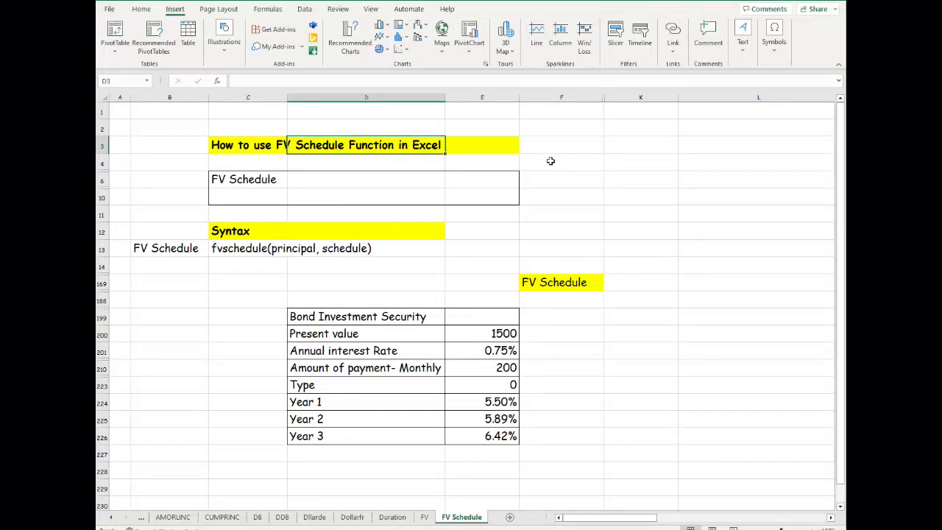
click(258, 180)
click(246, 81)
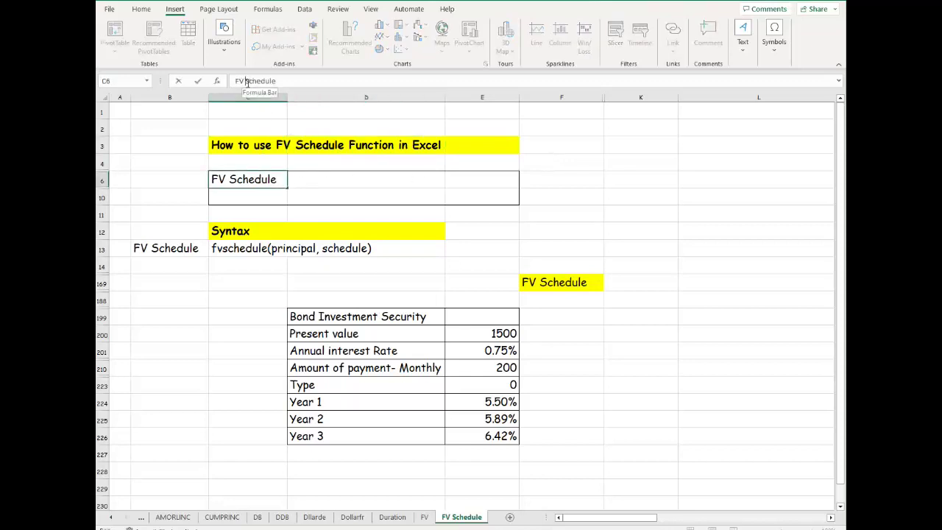
key(BackSpace)
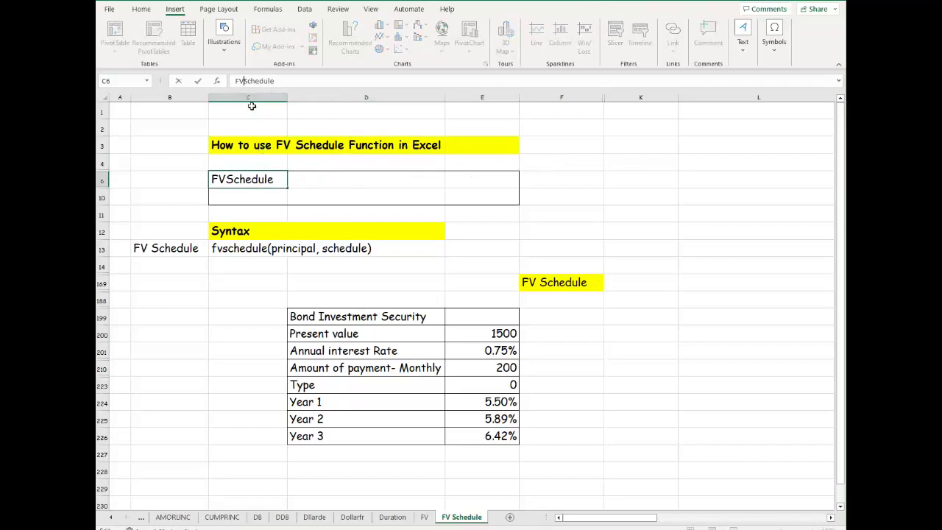
- Remove the space from 'FV Schedule' in the C3 title as well
click(234, 145)
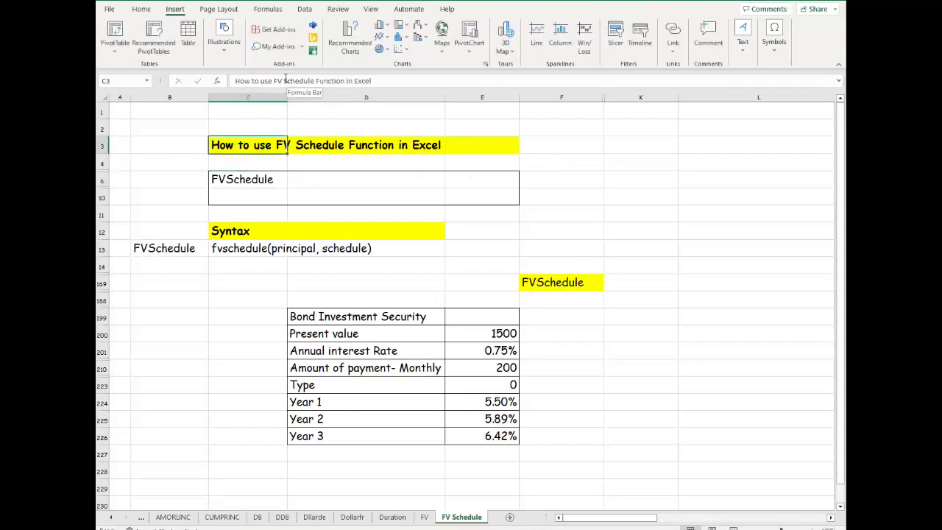
click(292, 81)
click(283, 81)
key(BackSpace)
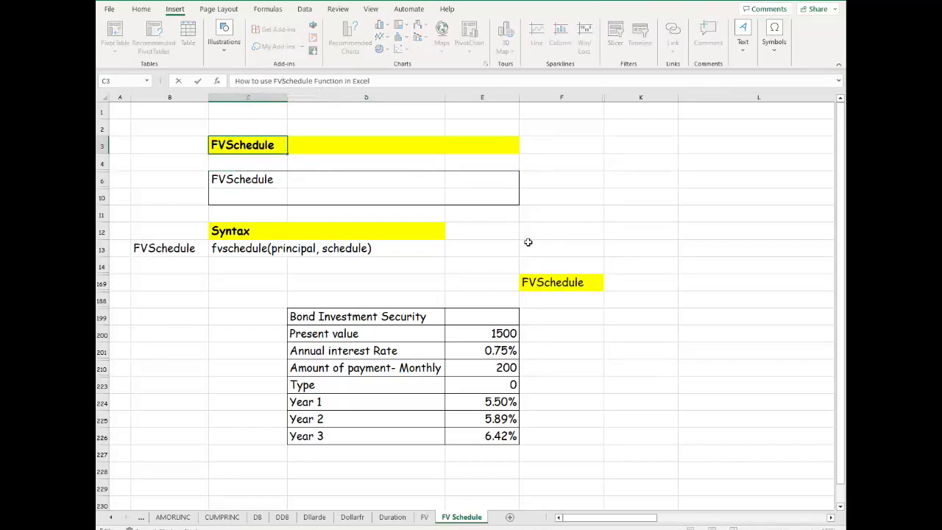
click(529, 243)
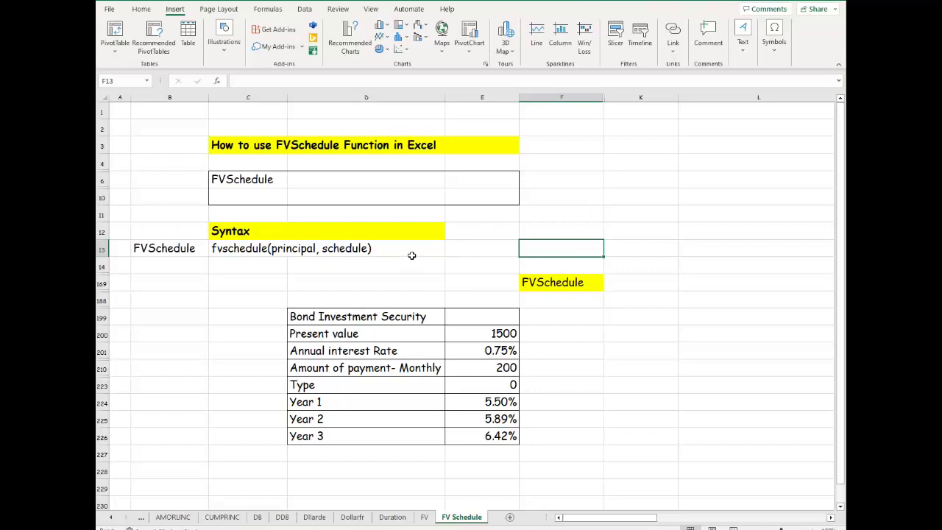
click(223, 264)
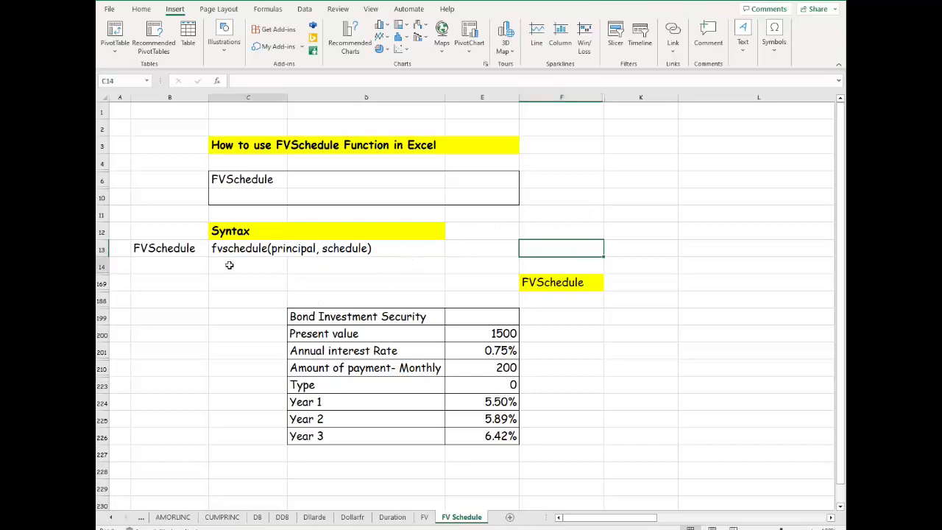
click(234, 247)
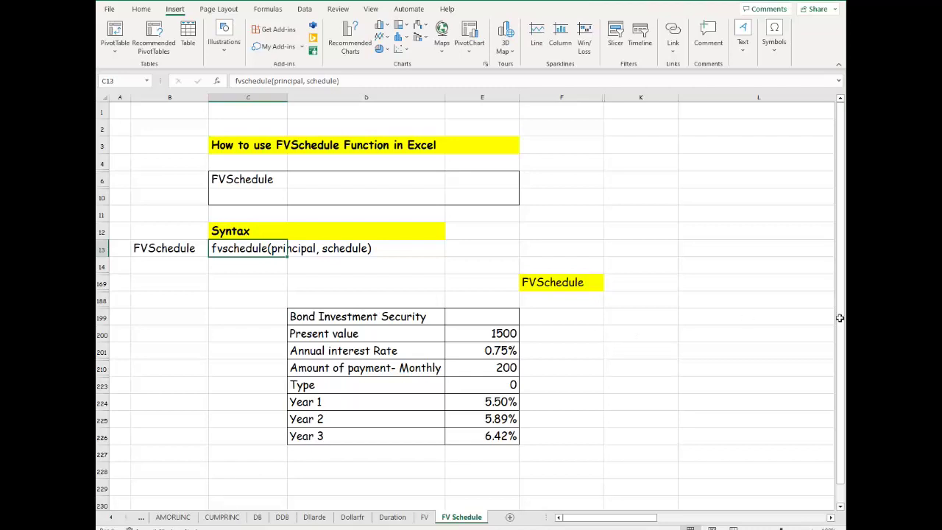
click(463, 330)
click(255, 250)
click(497, 335)
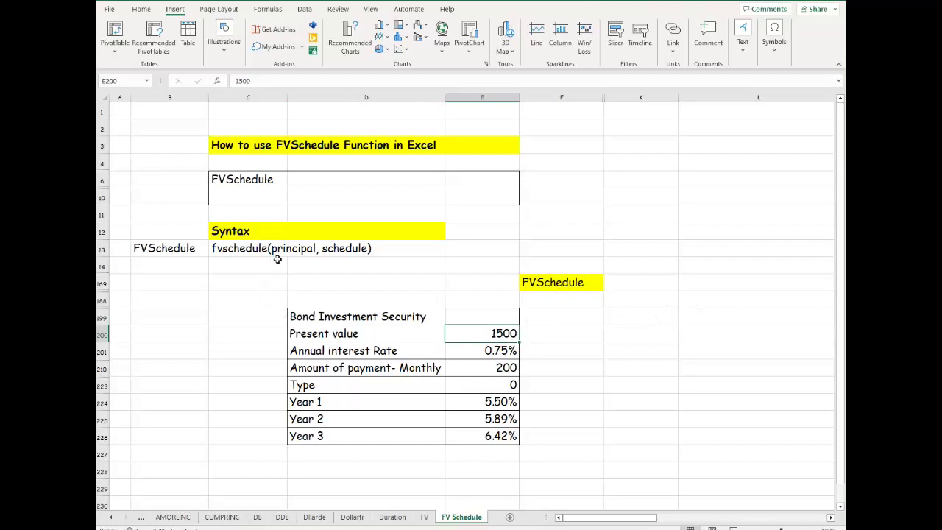
- Select rows 201–223 holding the 0.75% interest rate, 200 payment and type 0, and open their row menu
click(502, 369)
scroll(507, 367, down, 1)
click(490, 351)
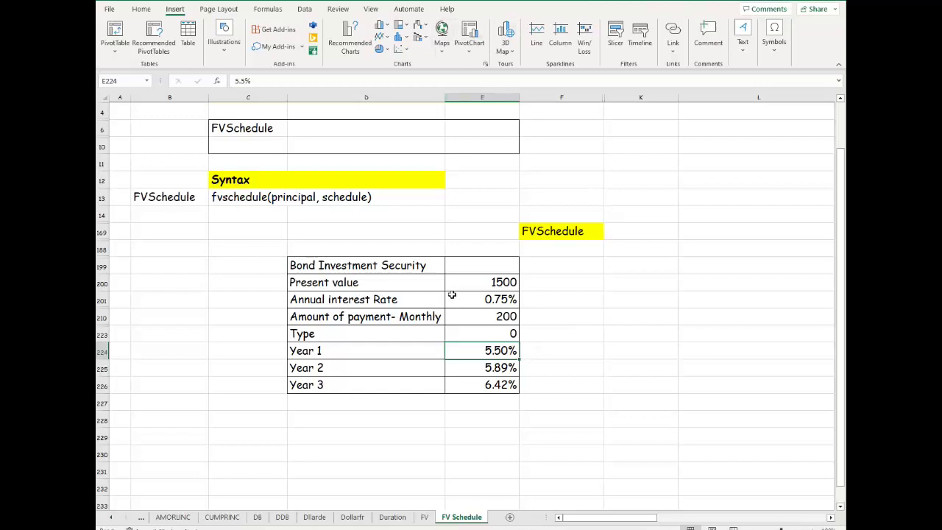
scroll(442, 337, up, 1)
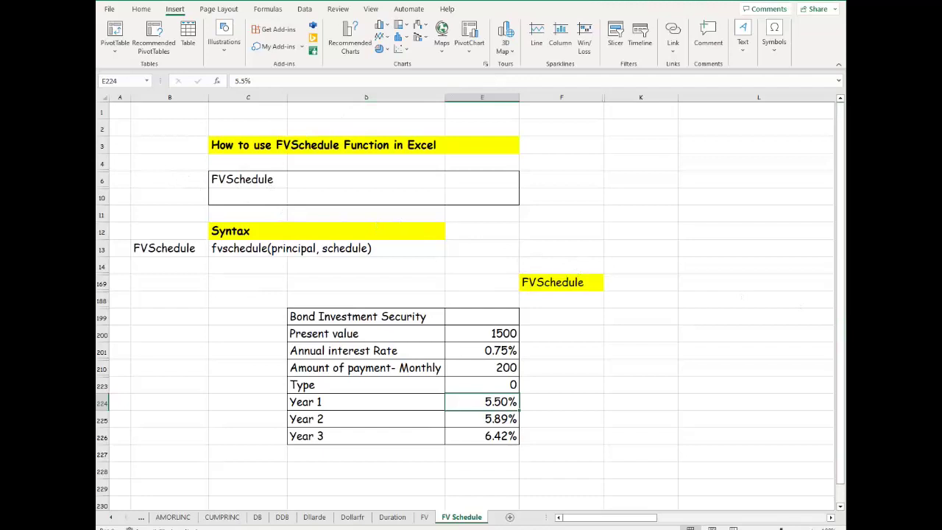
click(382, 366)
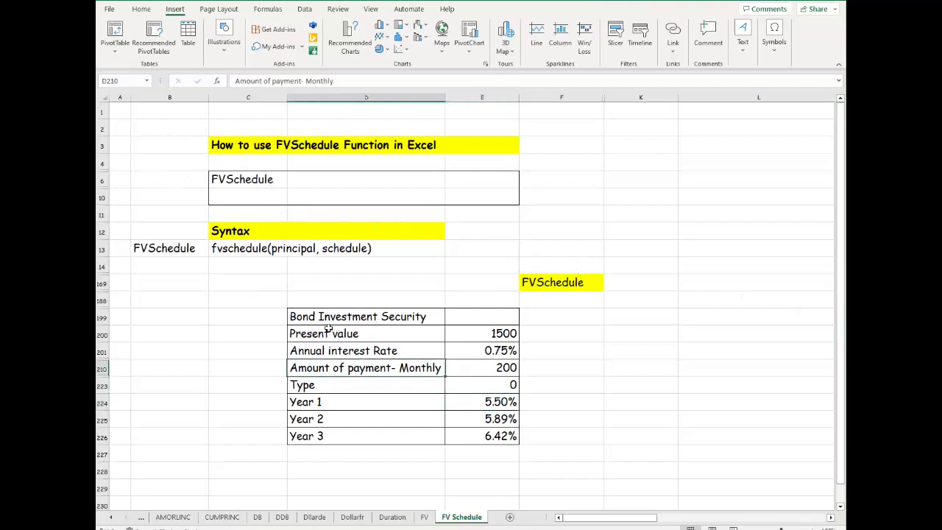
drag(330, 321, 511, 436)
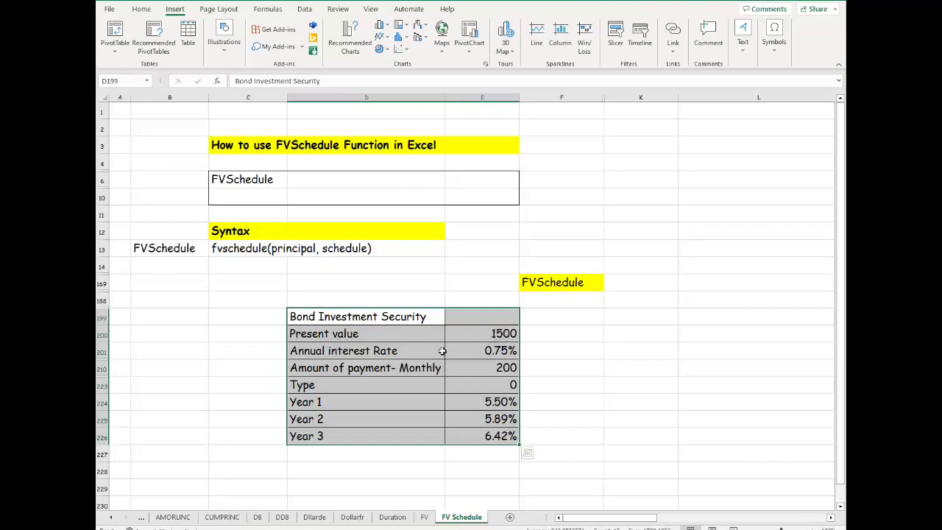
click(508, 347)
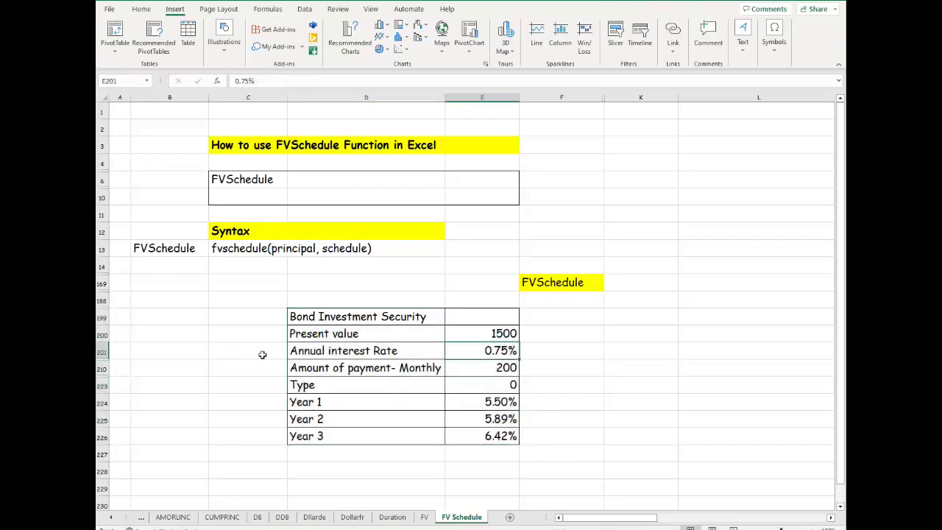
drag(103, 352, 104, 380)
right_click(104, 370)
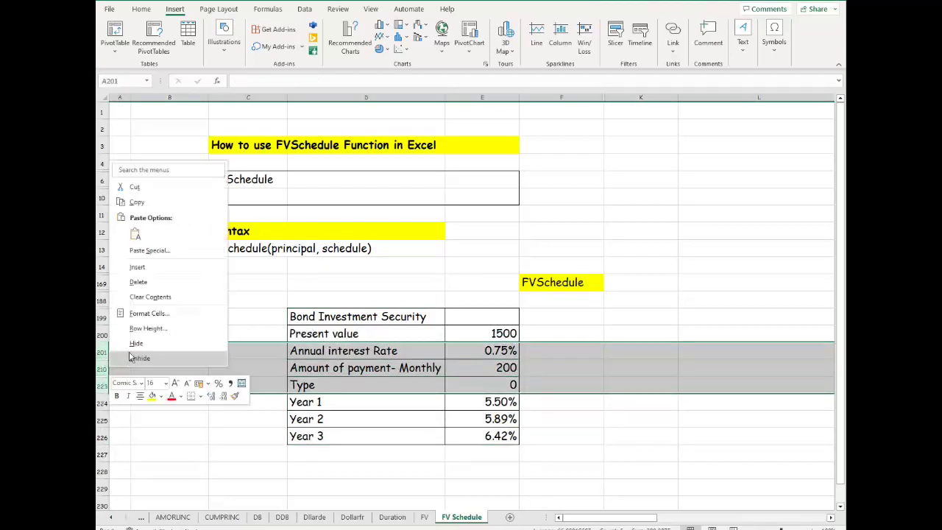
- Hide rows 201–223, leaving only present value 1500 and the Year 1–3 rates visible
click(138, 344)
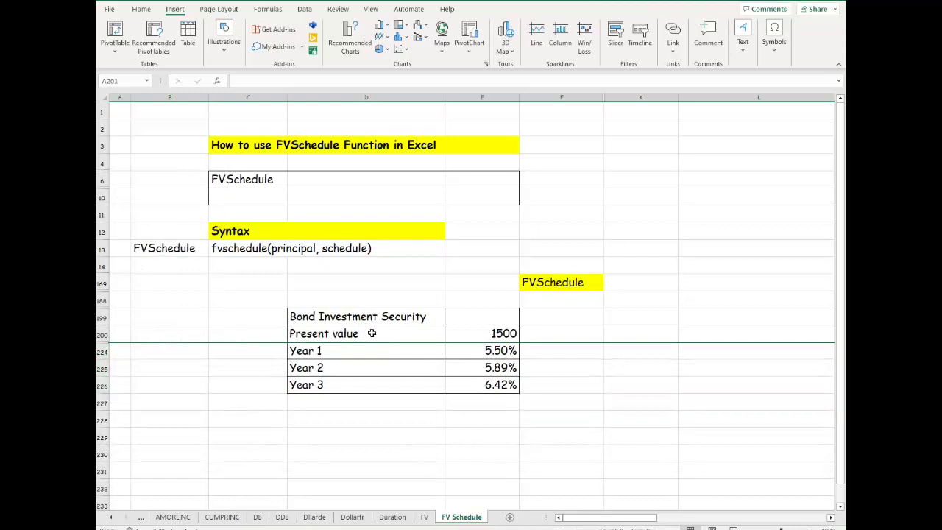
click(423, 351)
click(326, 385)
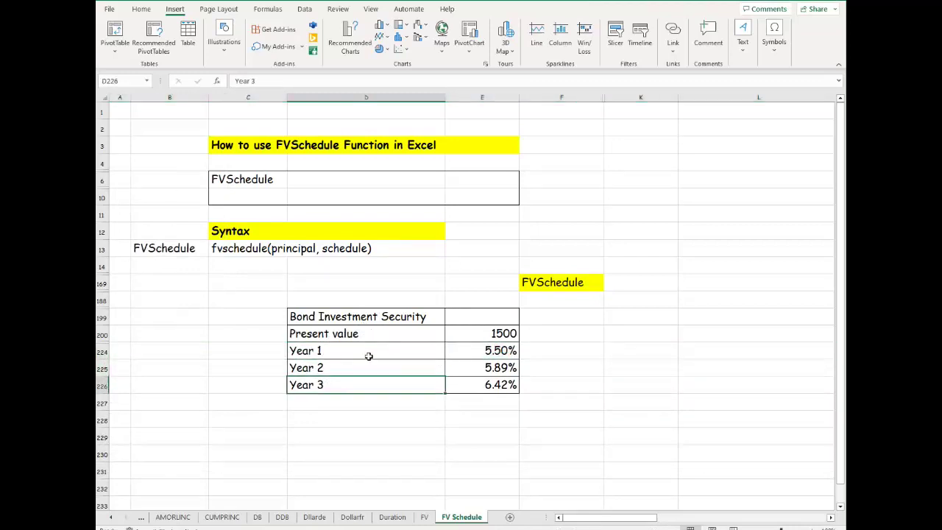
drag(502, 351, 502, 382)
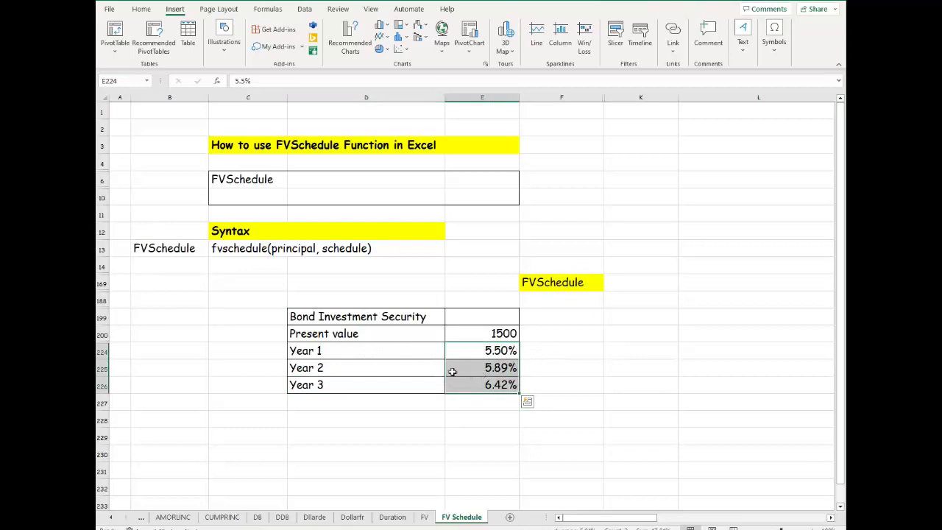
click(354, 369)
click(346, 384)
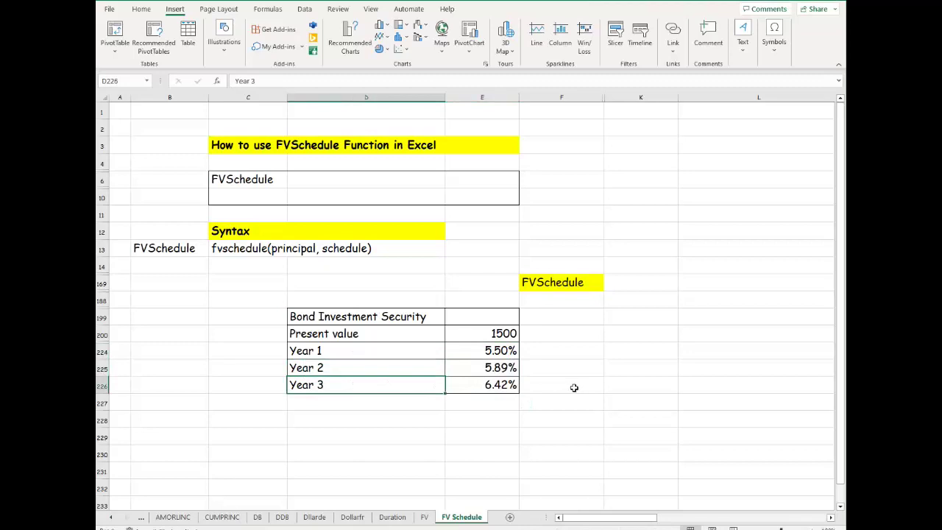
click(577, 317)
- Enter the heading 'Return' in F199, next to the 1500 present value
click(577, 332)
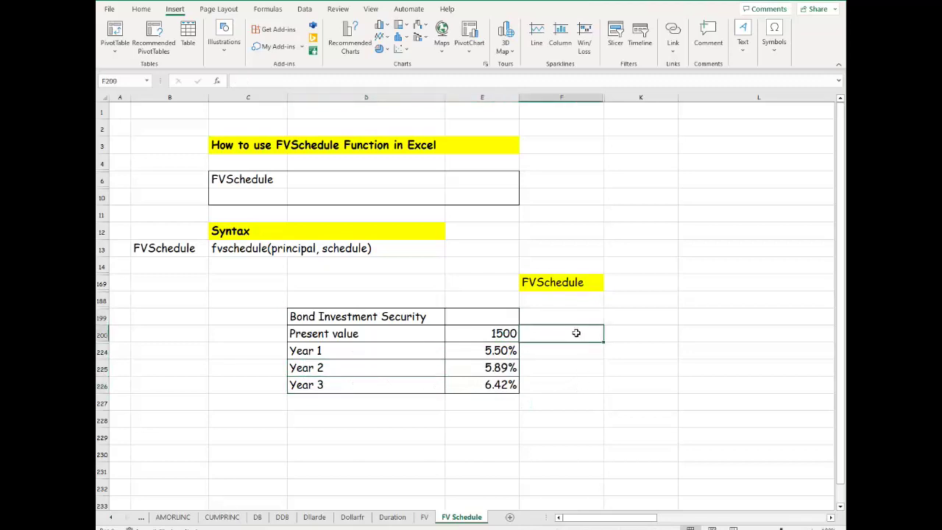
click(500, 325)
text(Re)
key(BackSpace)
key(BackSpace)
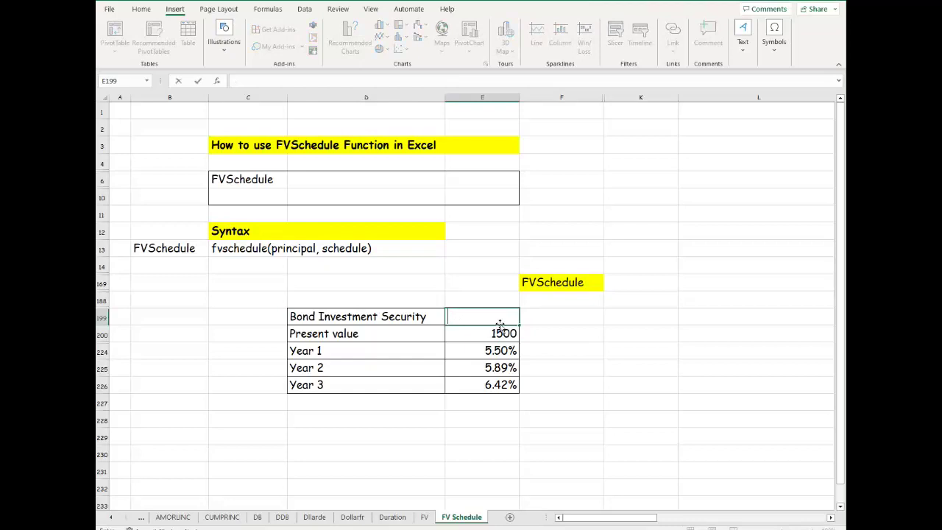
click(564, 315)
text(Return)
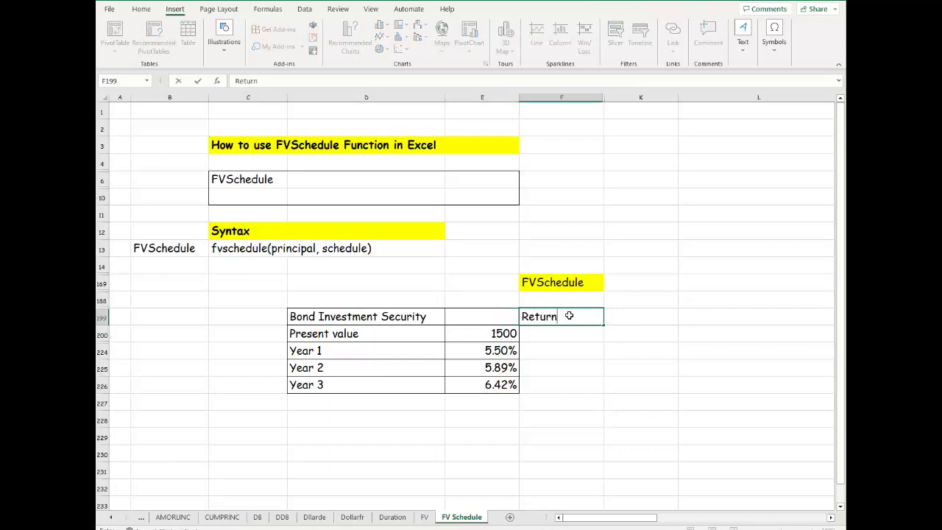
click(566, 331)
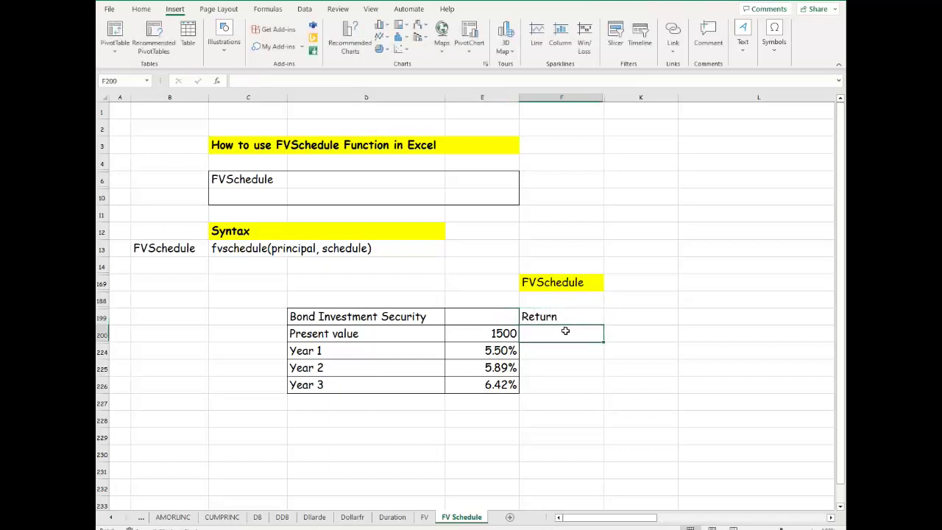
text(=fvschedule()
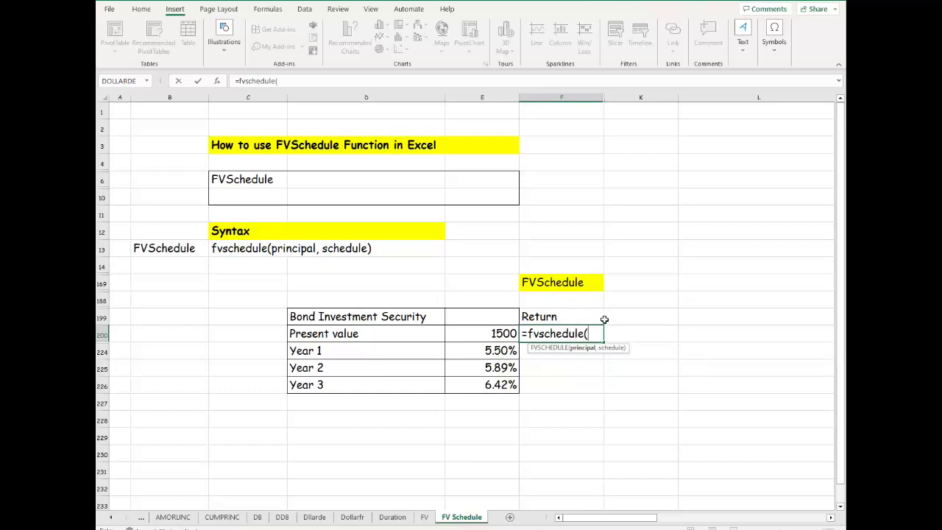
- Build FVSCHEDULE in F200 from principal E200 and the three Year 1–3 rates as separate arguments
click(489, 332)
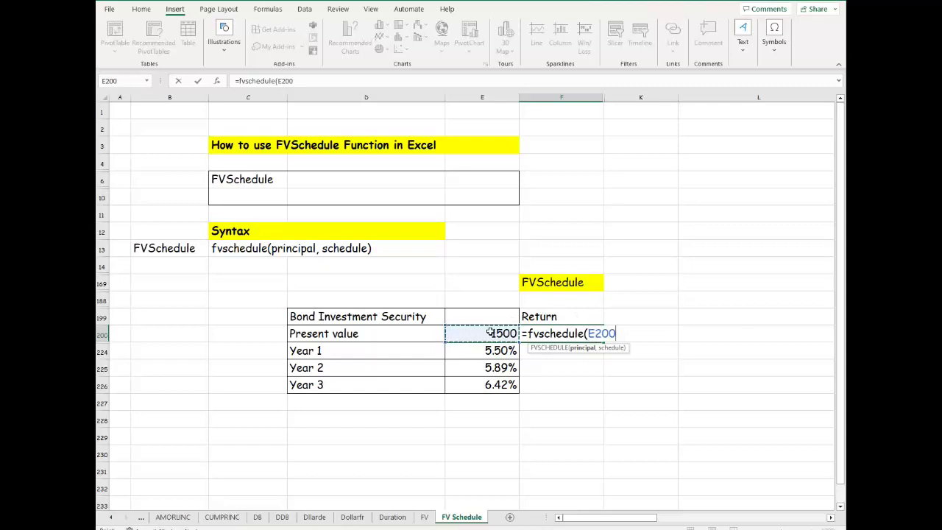
text(,)
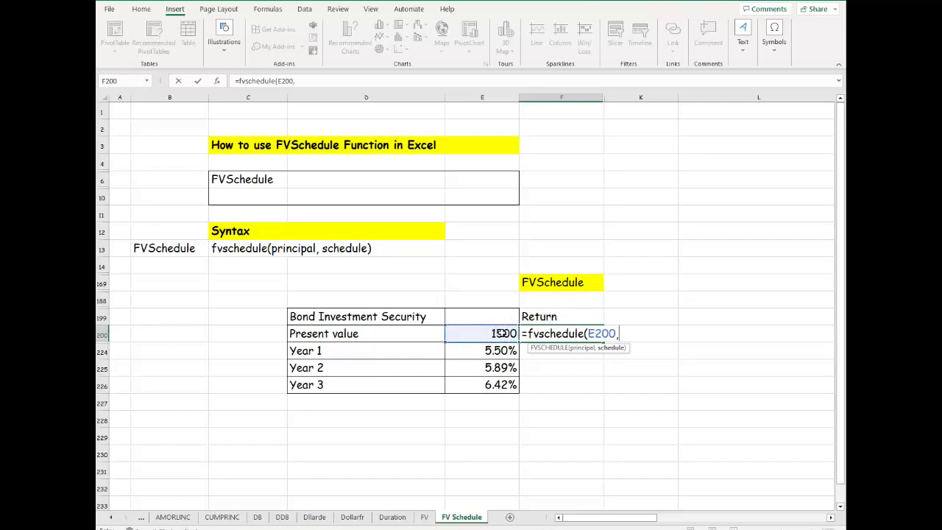
click(497, 352)
text(,)
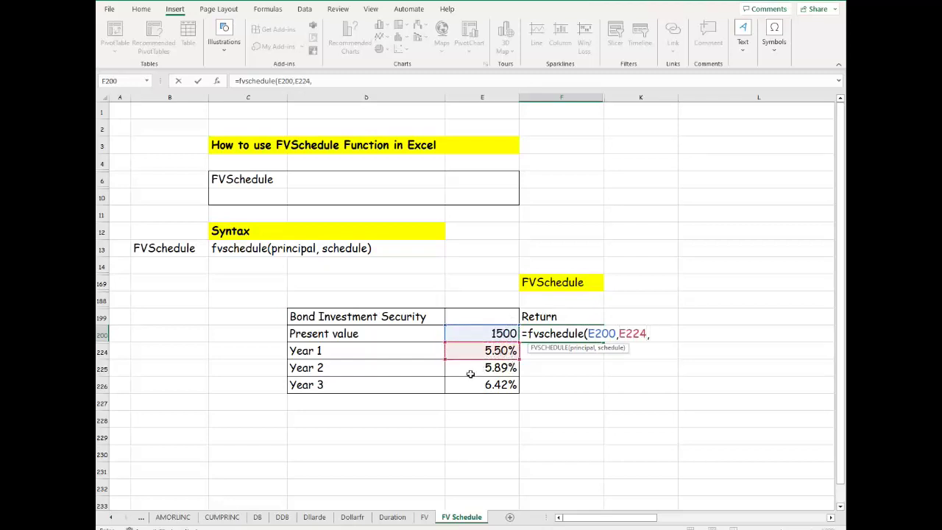
click(476, 368)
text(,)
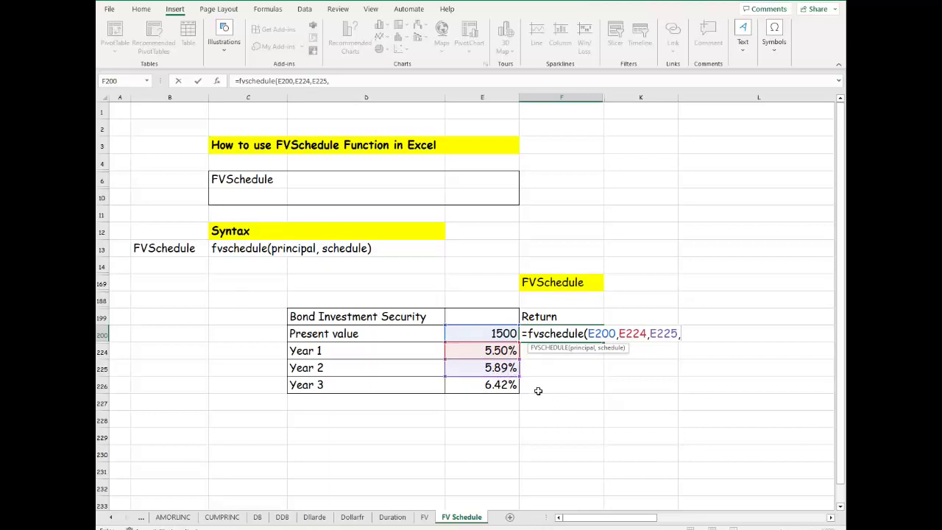
click(510, 385)
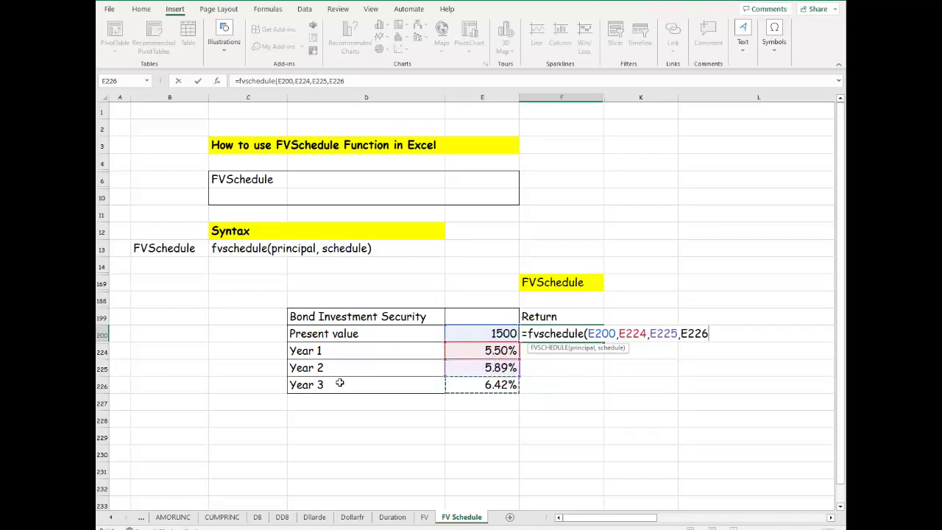
text())
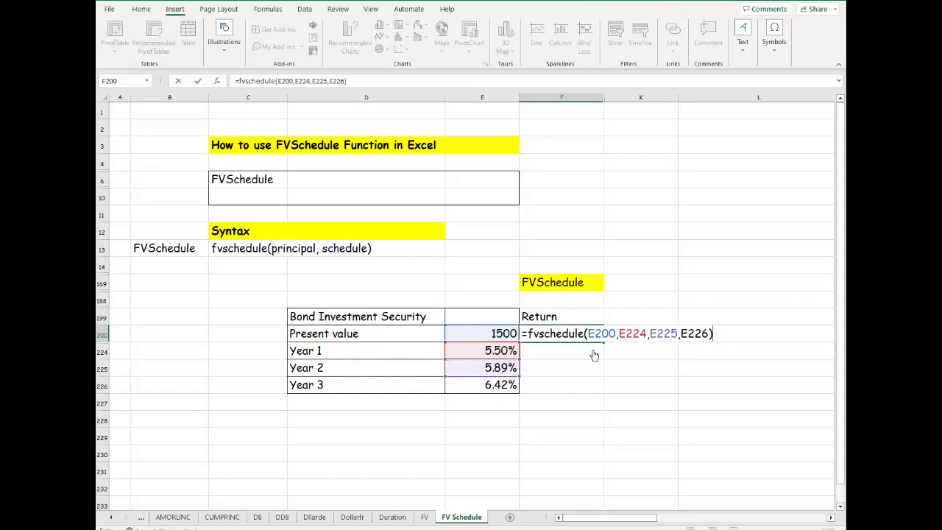
key(Return)
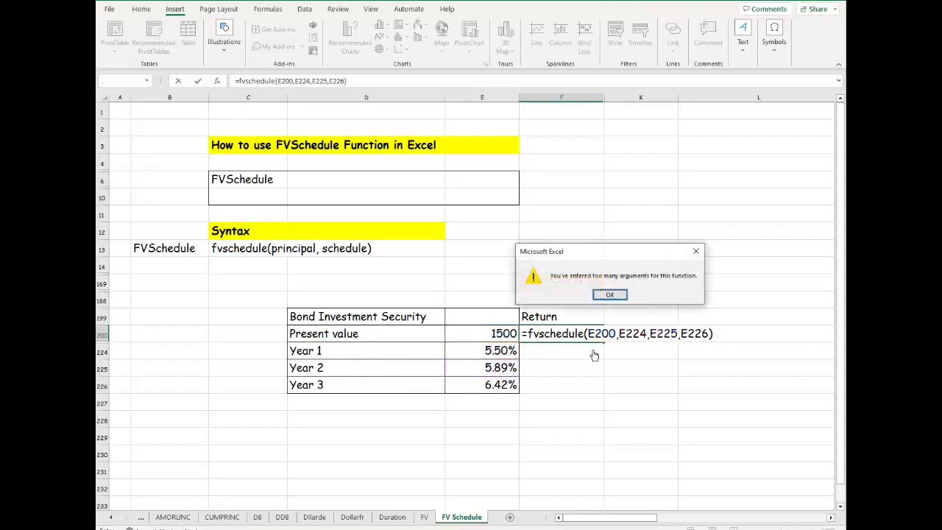
click(610, 296)
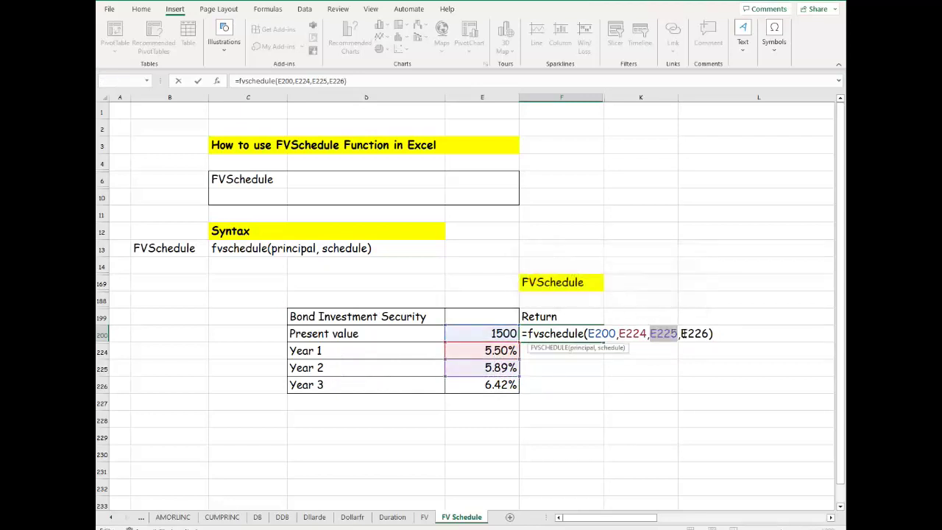
- Replace the separate rate arguments with the range E224:E226 so F200 returns £1,783.29
click(627, 330)
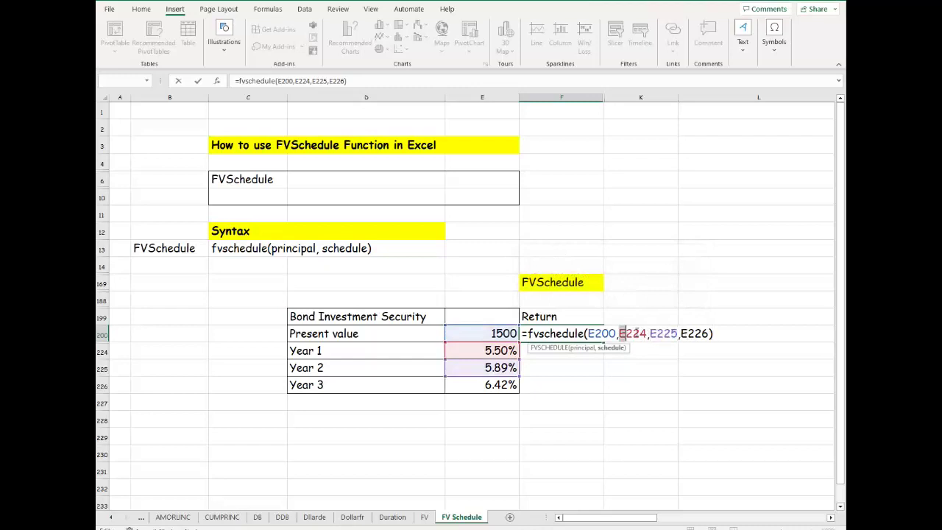
drag(620, 333, 697, 333)
key(BackSpace)
key(Right)
key(Delete)
key(BackSpace)
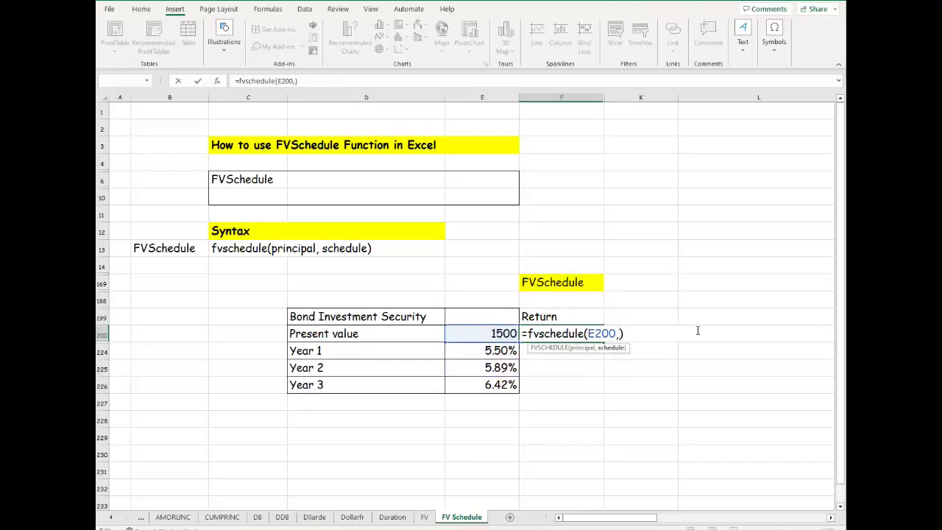
click(499, 352)
drag(498, 352, 499, 383)
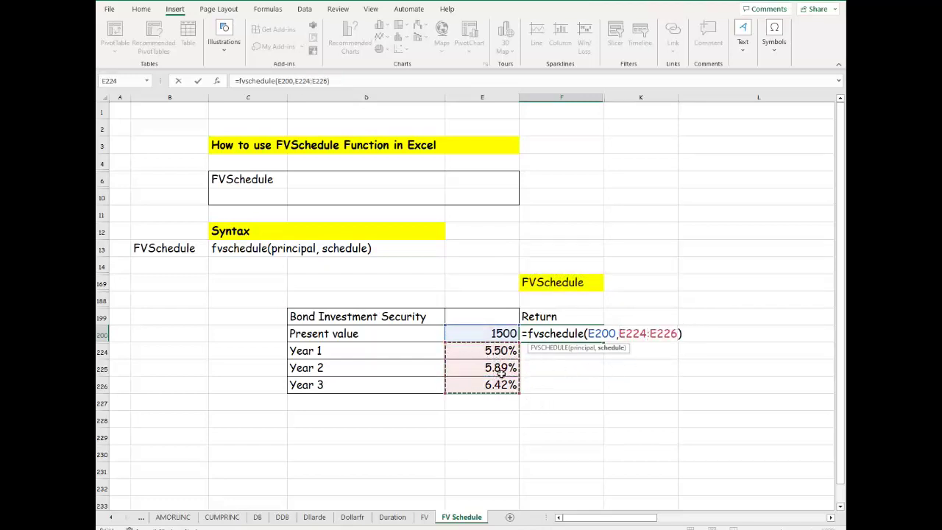
key(Return)
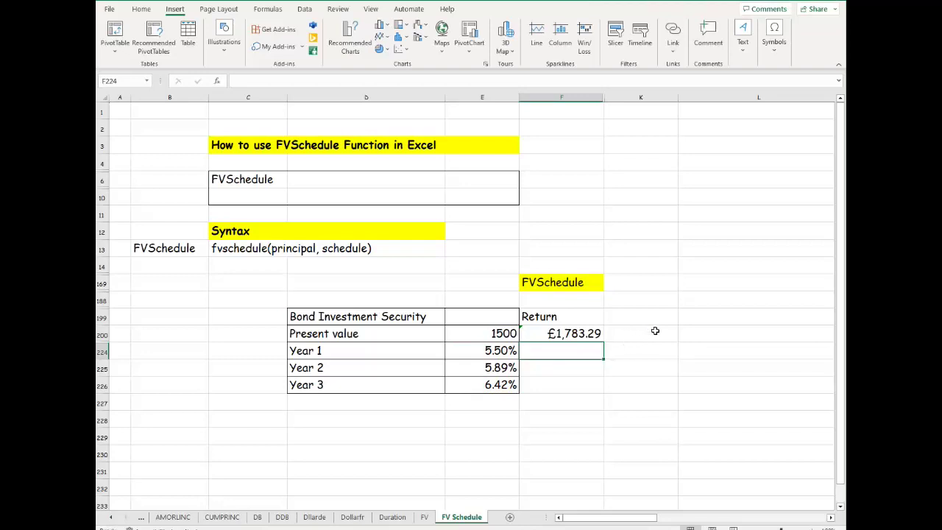
- Enter =F200-E200 in K200 to subtract the 1500 principal from the future value
click(655, 331)
text(=)
key(Left)
text(-)
key(Left)
key(Left)
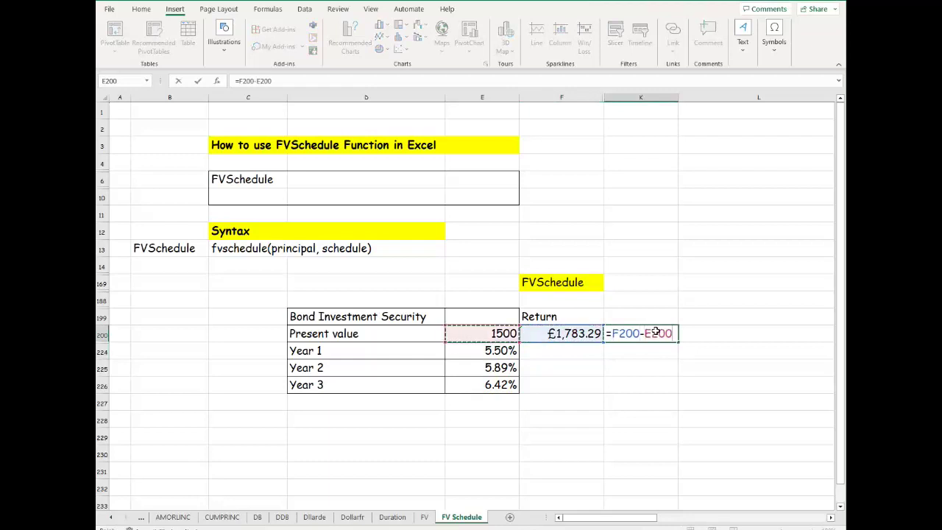
key(Return)
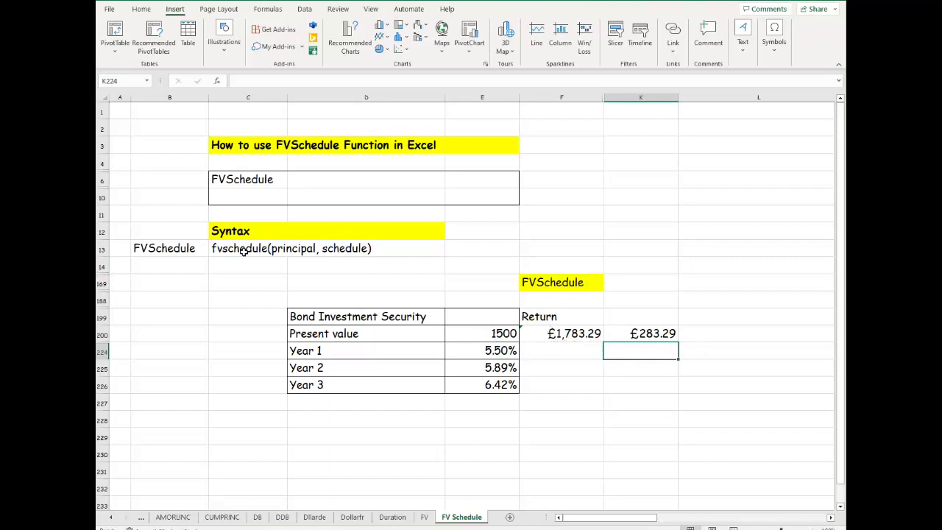
- Enter =fvschedule(1500,{0.050,0.0589,0.0642}) in F224, returning 1774.838174
click(591, 351)
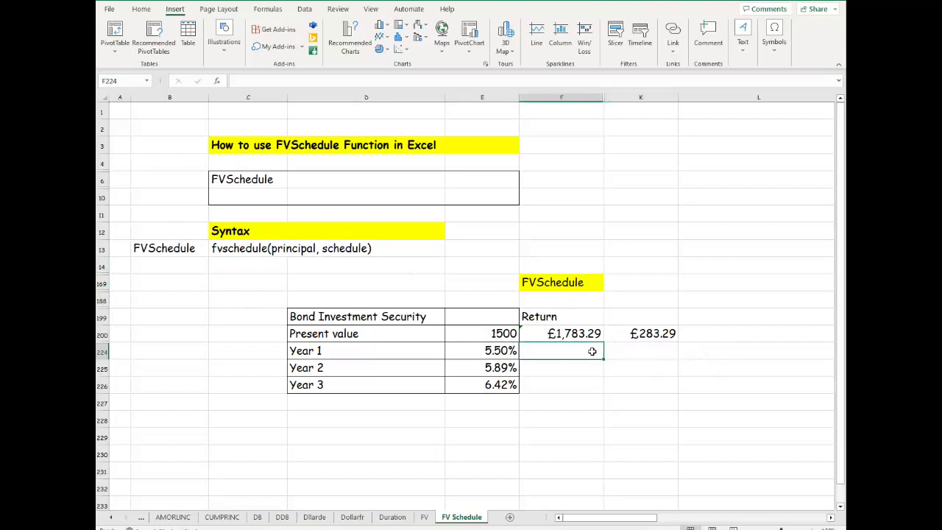
text(=)
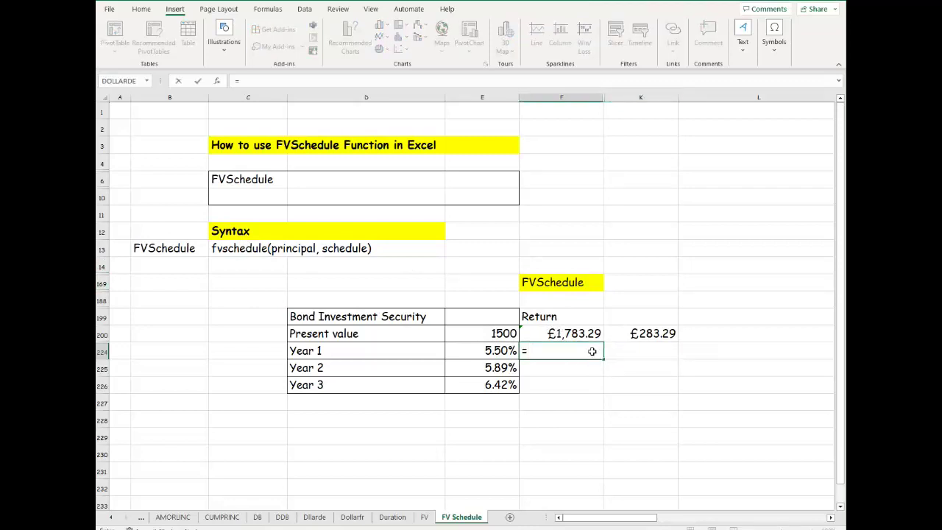
text(fvschedule)
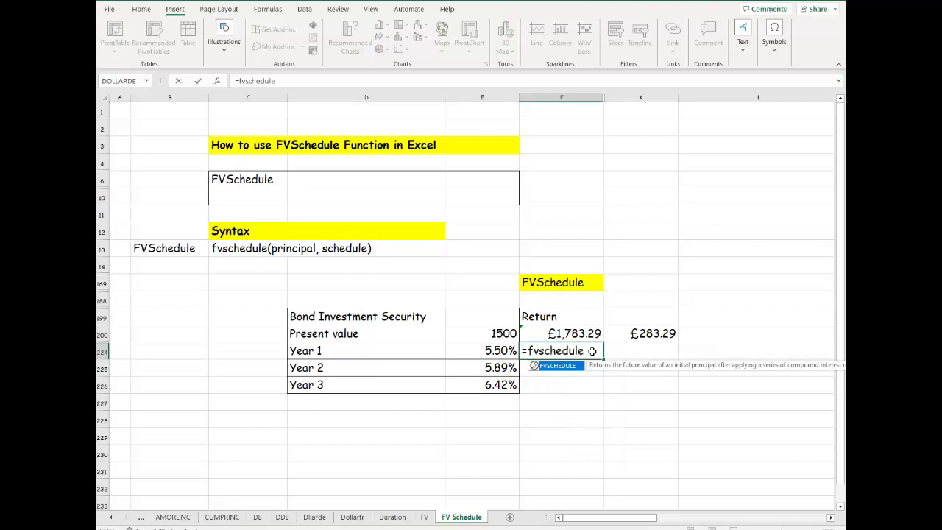
text(()
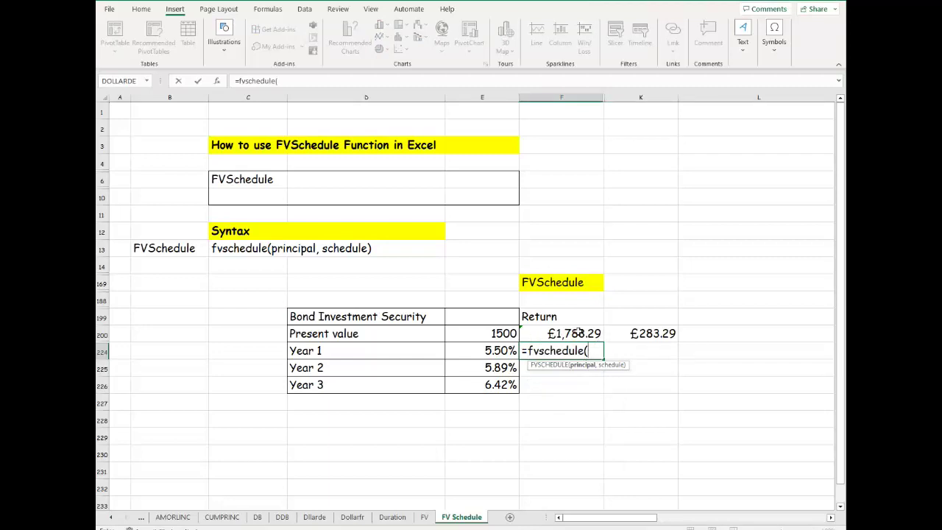
text(1500,)
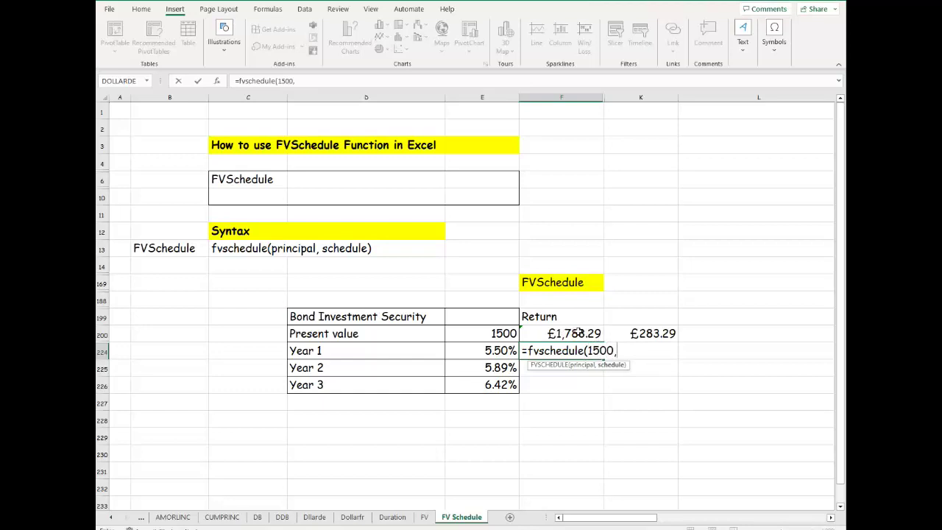
text({)
text(0.)
text(0)
key(BackSpace)
text(0)
text(50)
text(,)
text(0.0)
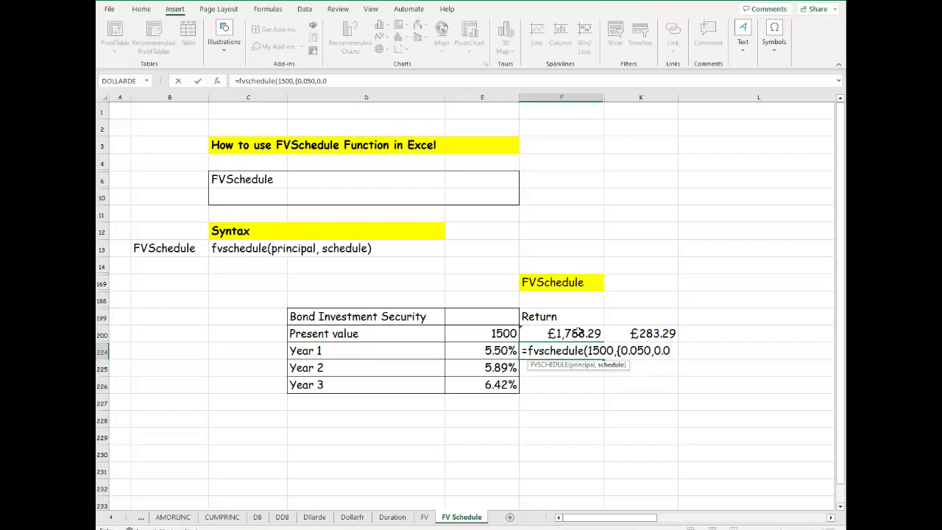
text(589)
text(,)
text(0.)
text(0642)
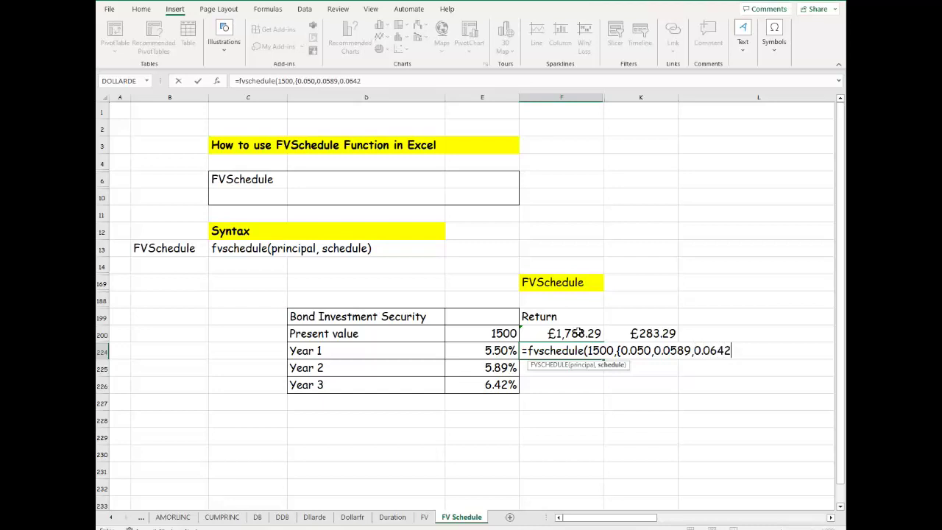
text(})
text())
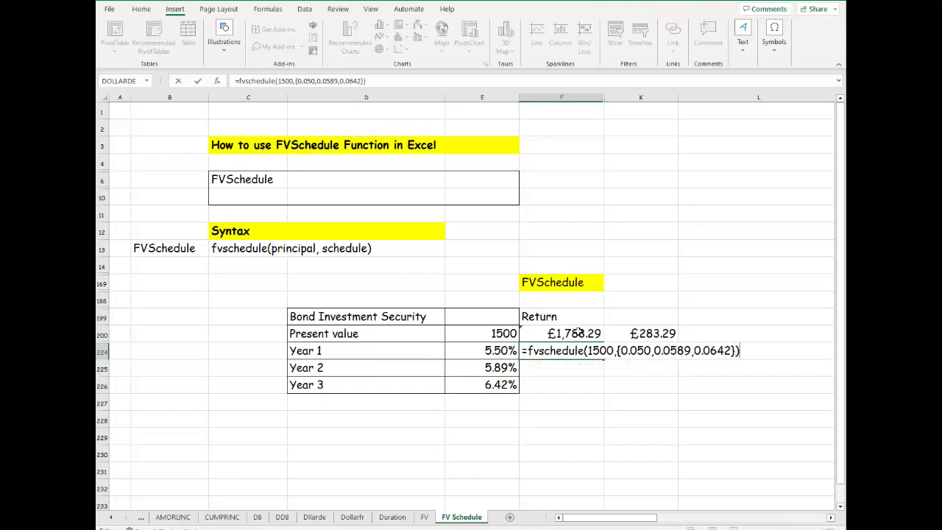
key(Return)
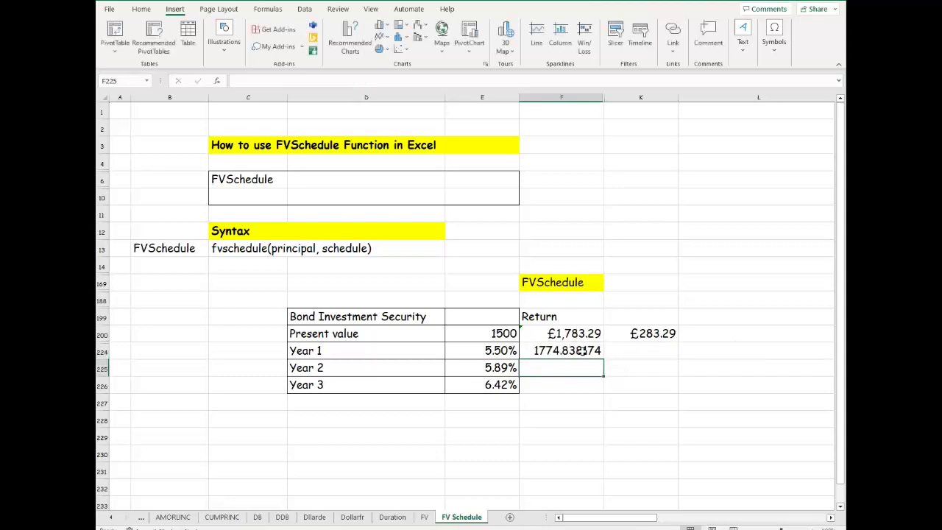
click(585, 352)
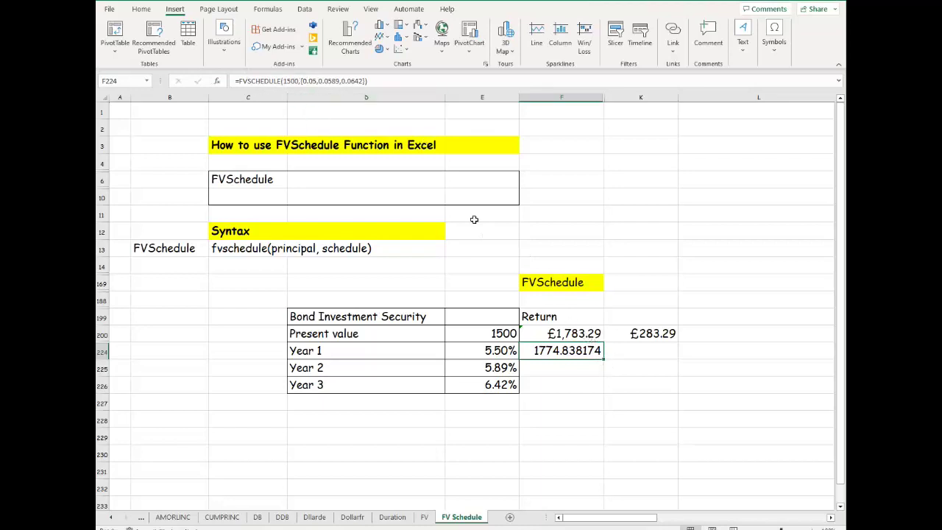
click(595, 334)
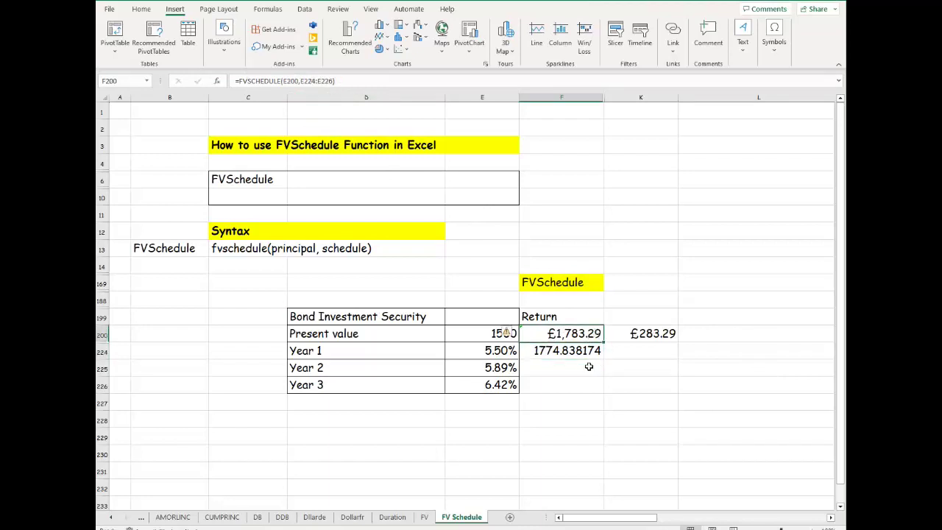
click(584, 367)
text(=)
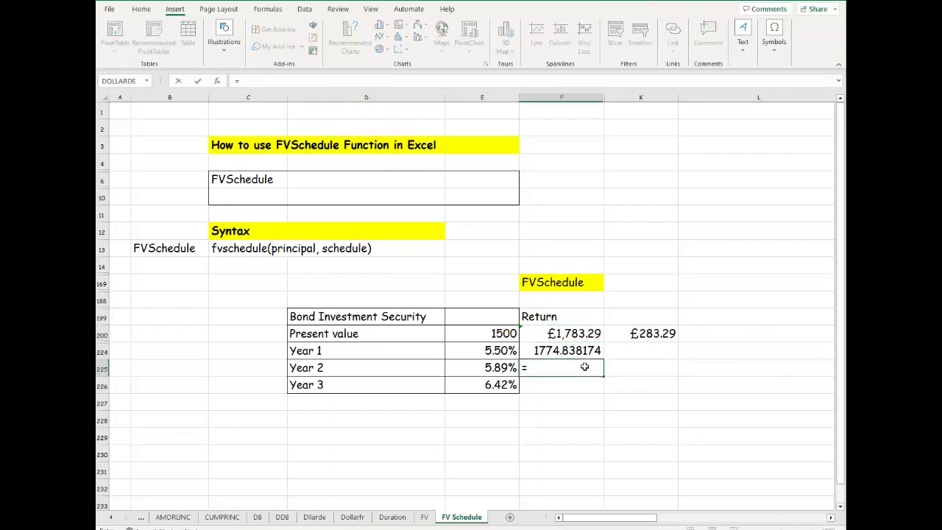
text(fv)
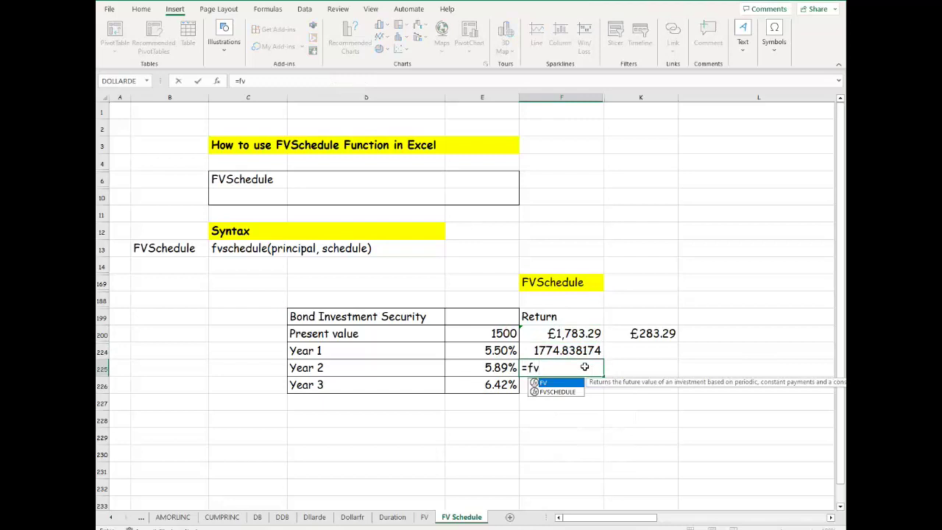
text(schedu)
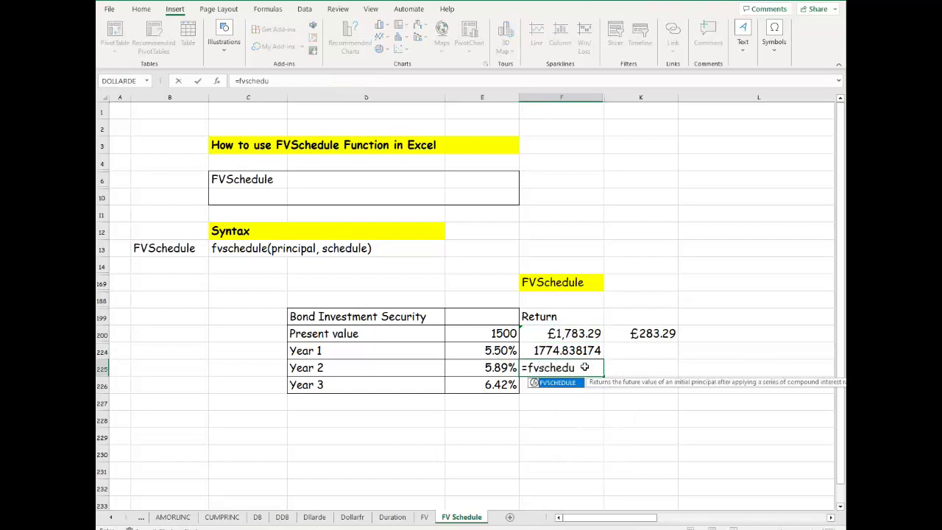
text(le)
text(()
click(486, 333)
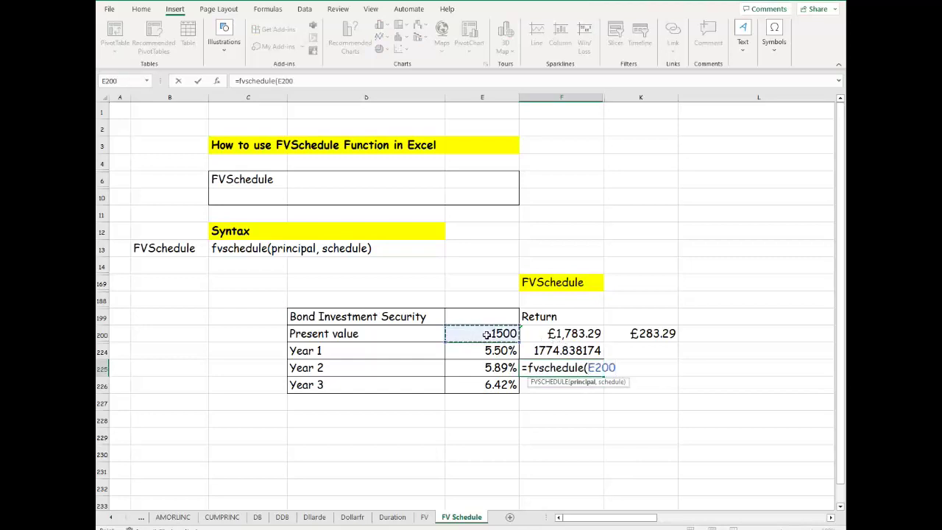
text(,)
text({)
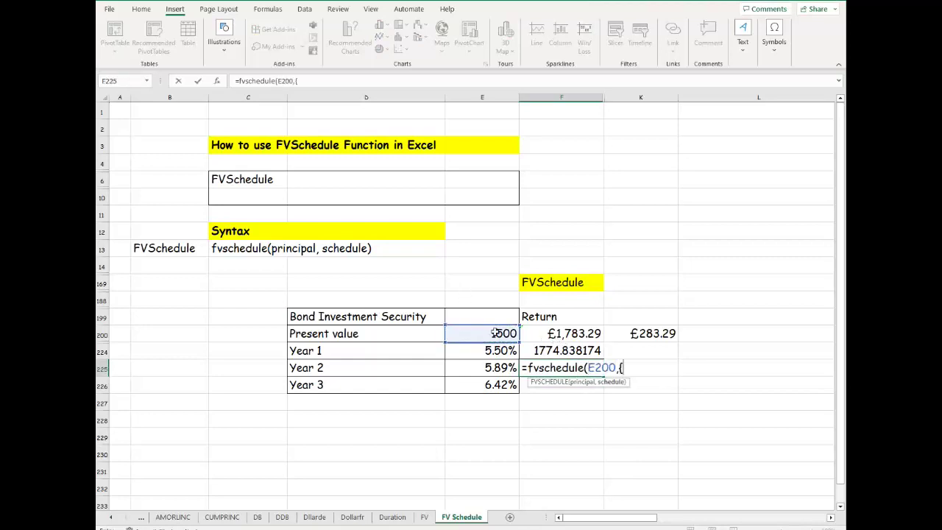
click(493, 351)
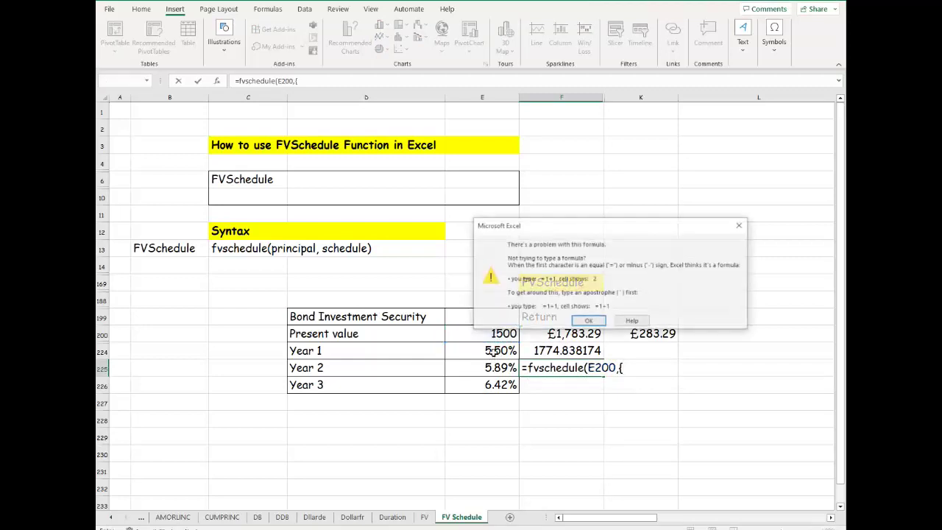
click(739, 226)
click(507, 354)
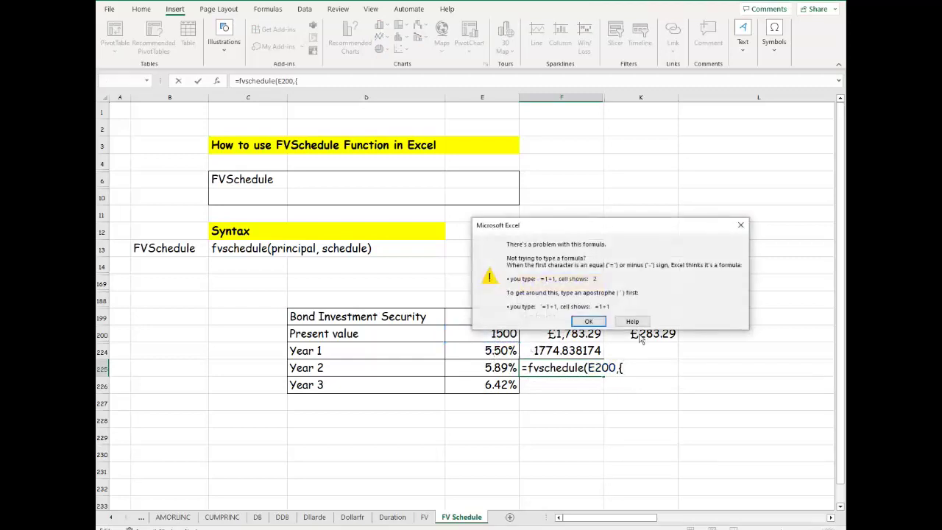
click(597, 324)
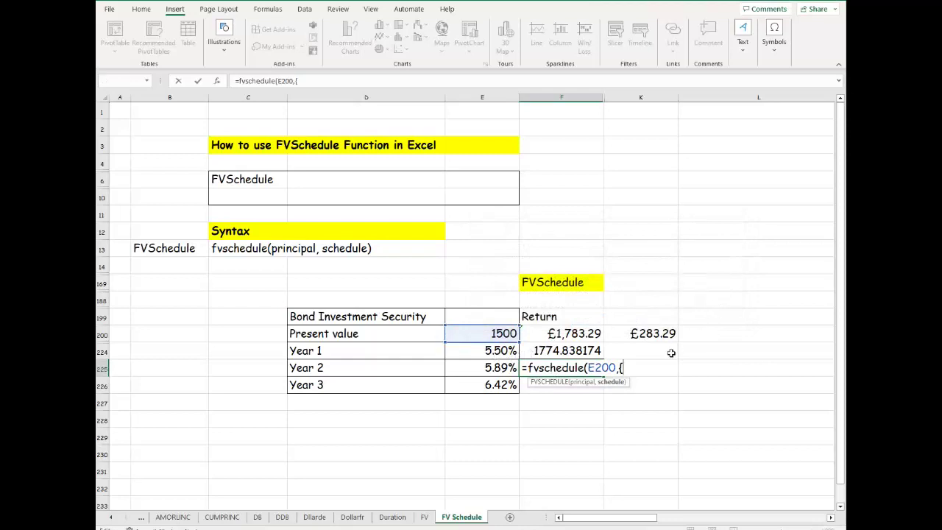
key(Escape)
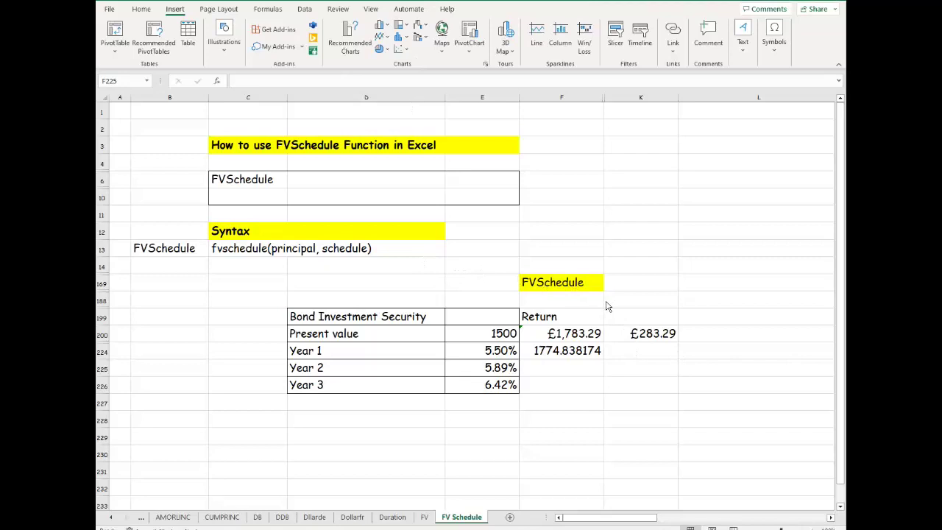
scroll(677, 316, down, 3)
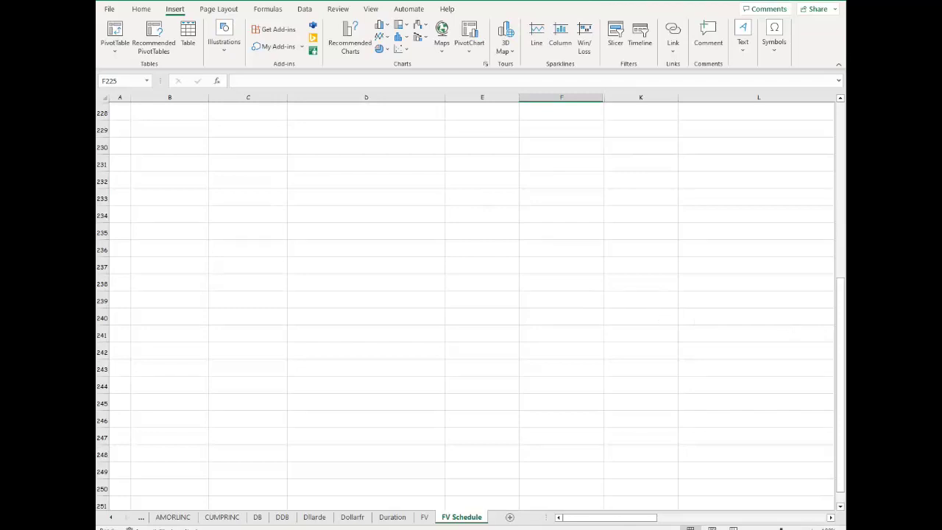
scroll(663, 316, up, 4)
scroll(662, 317, up, 2)
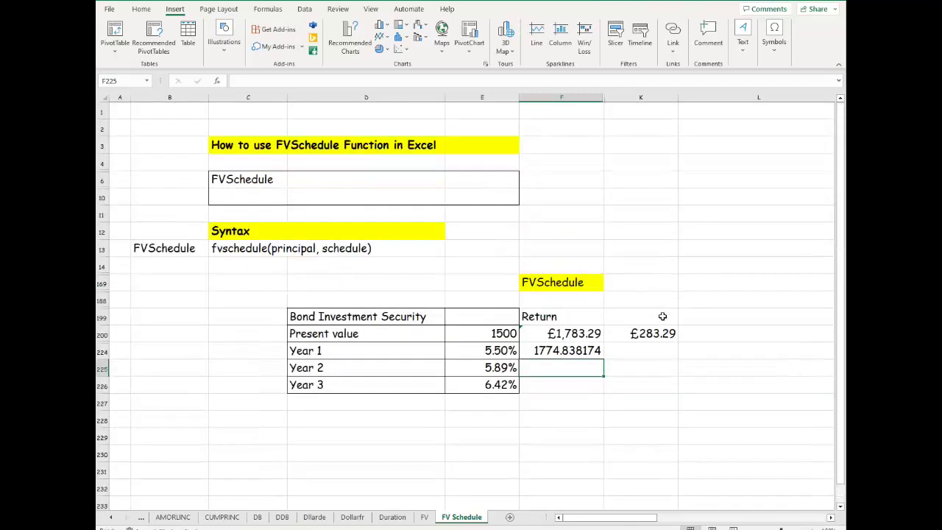
click(645, 305)
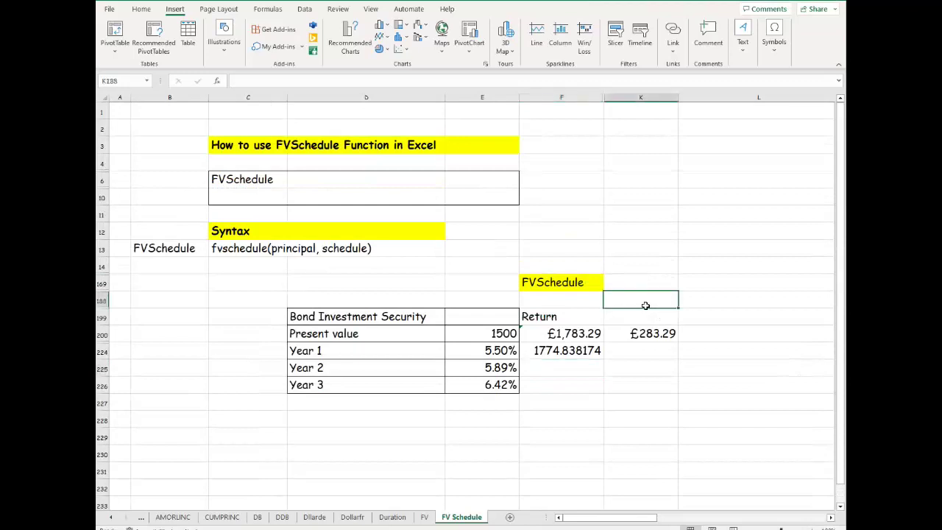